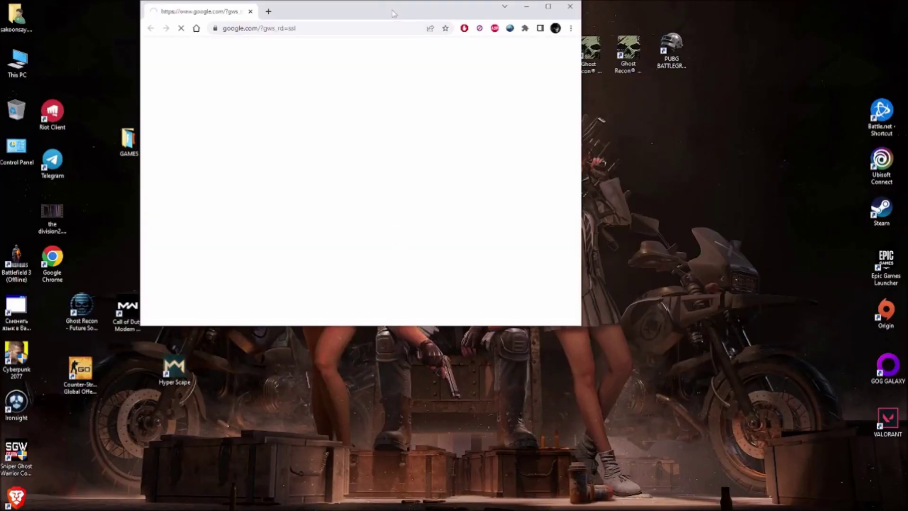
# Maximize Chrome and search Google for 'ghost recon break point crash issue'.
pyautogui.doubleClick(392, 13)
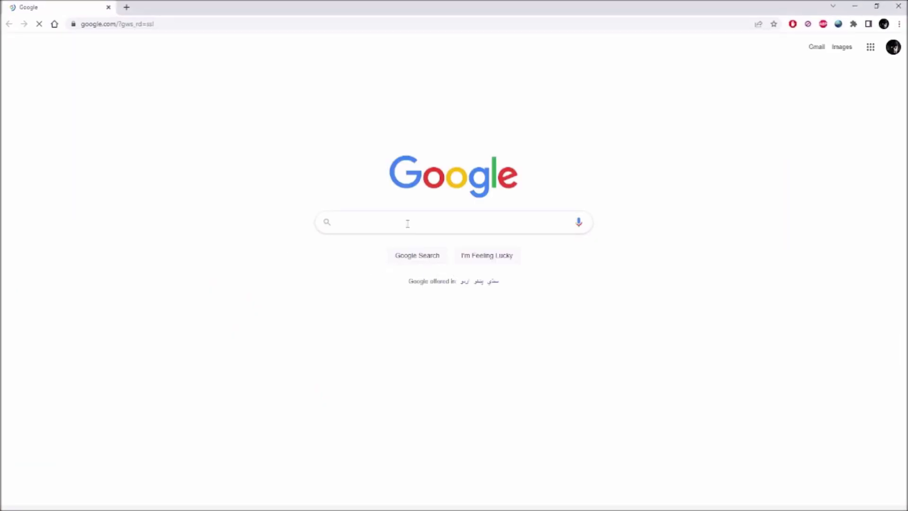
pyautogui.write('ghost recon break')
pyautogui.write('point crash iss')
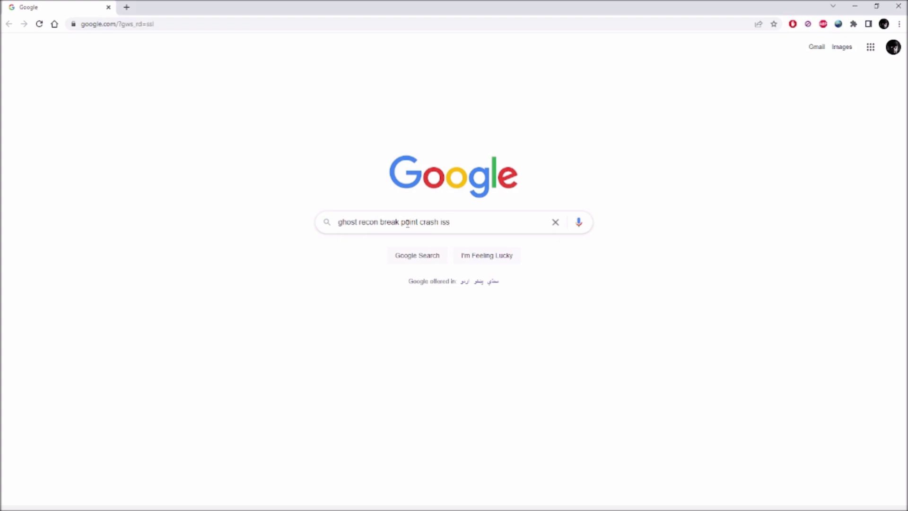
pyautogui.write('ue')
pyautogui.press('Return')
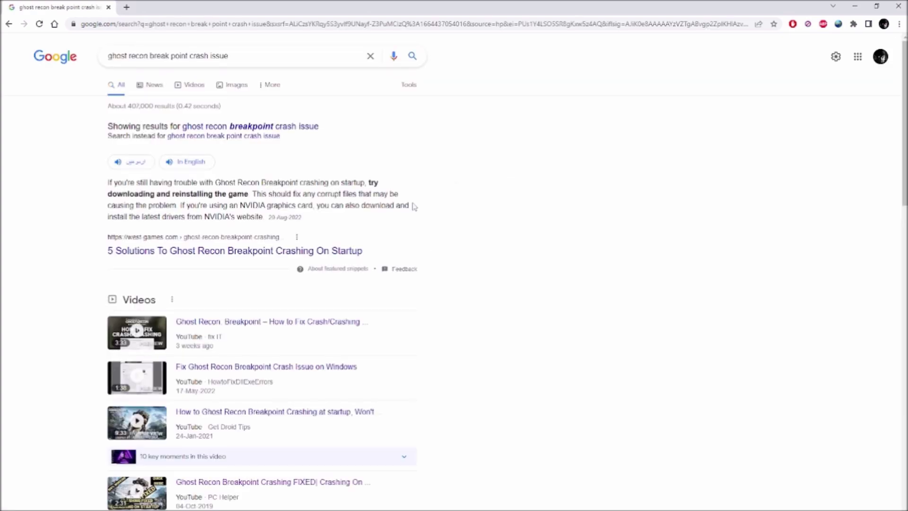
# Open the Driver Easy article '[SOLVED] Ghost Recon Breakpoint Crash Issues' from the results.
pyautogui.scroll(-3, 442, 204)
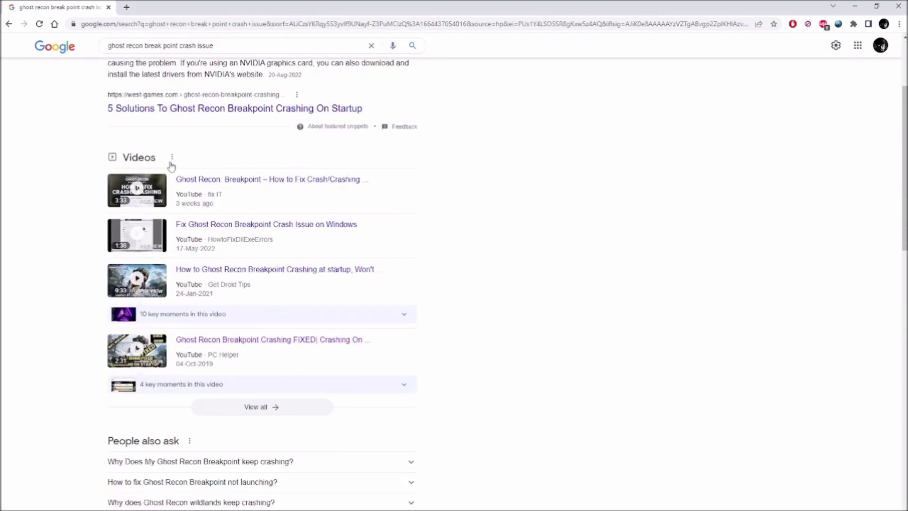
pyautogui.scroll(-2, 501, 345)
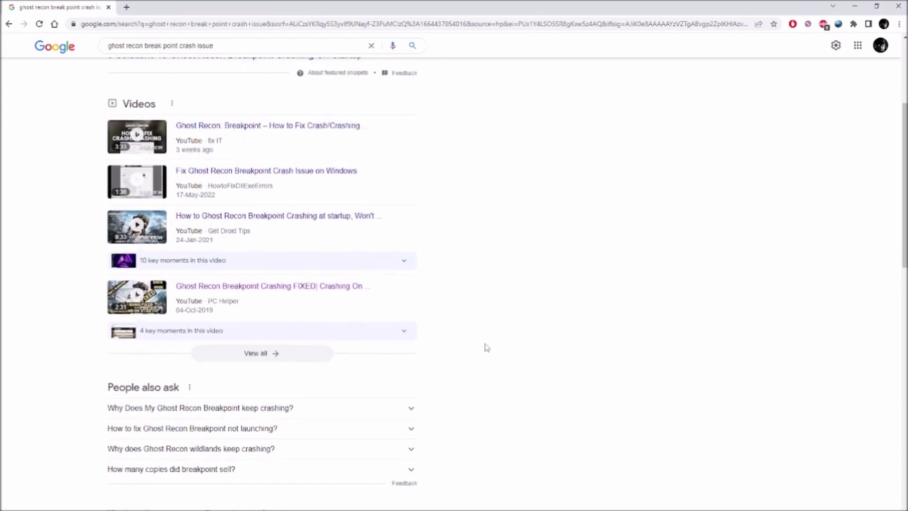
pyautogui.scroll(-2, 425, 298)
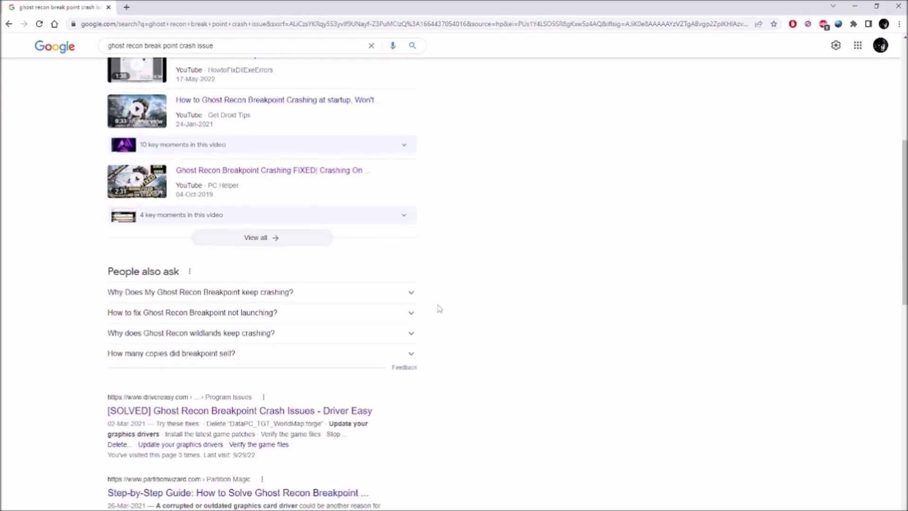
pyautogui.click(237, 391)
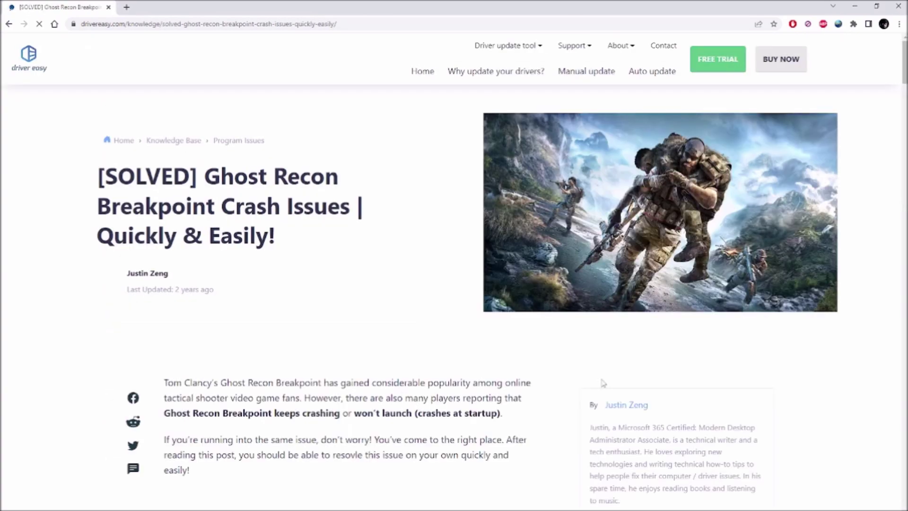
# Read the article's fixes list, highlight the Fix 1 heading, and open File Explorer on New Volume (E:).
pyautogui.scroll(-4, 598, 378)
pyautogui.scroll(4, 591, 377)
pyautogui.scroll(-5, 585, 378)
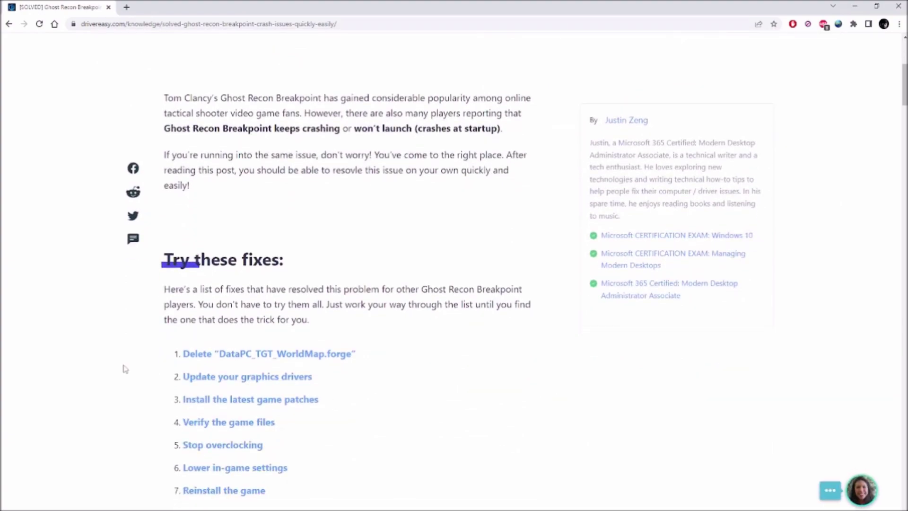
pyautogui.scroll(-3, 434, 380)
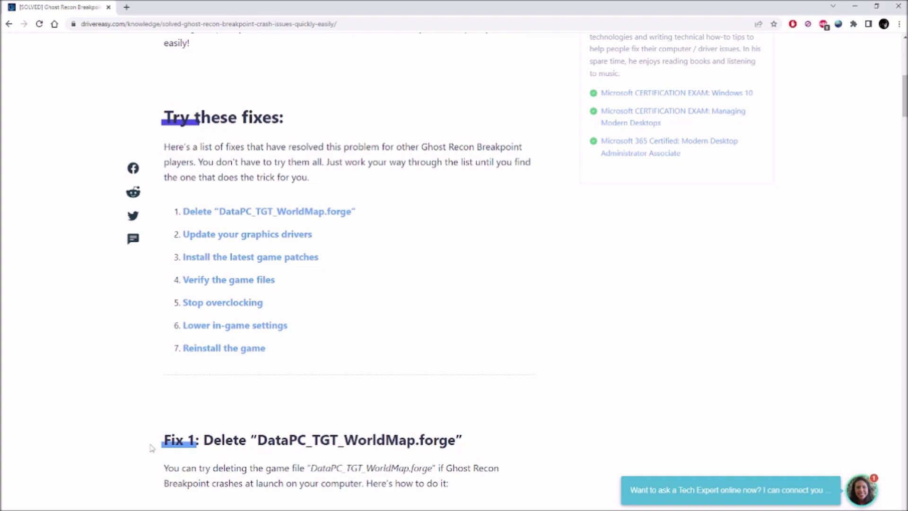
pyautogui.moveTo(159, 444)
pyautogui.mouseDown()
pyautogui.moveTo(384, 455)
pyautogui.moveTo(378, 442)
pyautogui.moveTo(465, 441)
pyautogui.mouseUp()
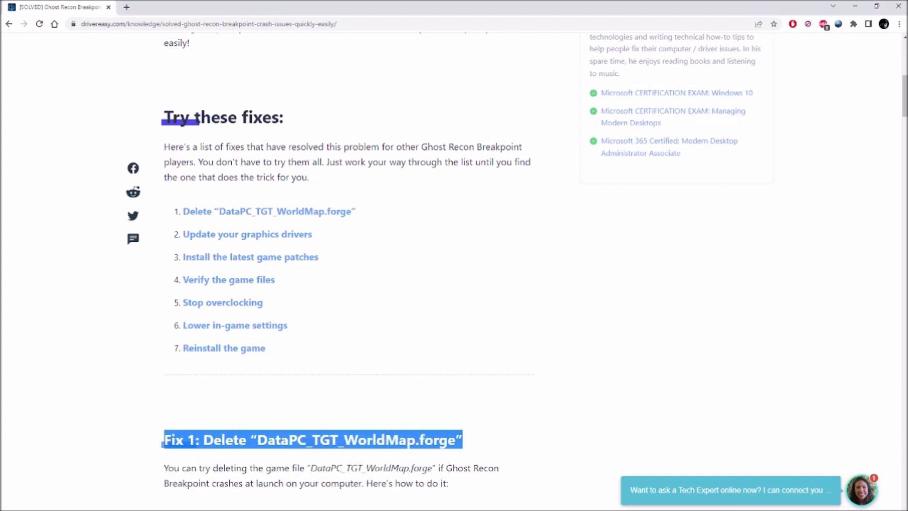
pyautogui.press('super+e')
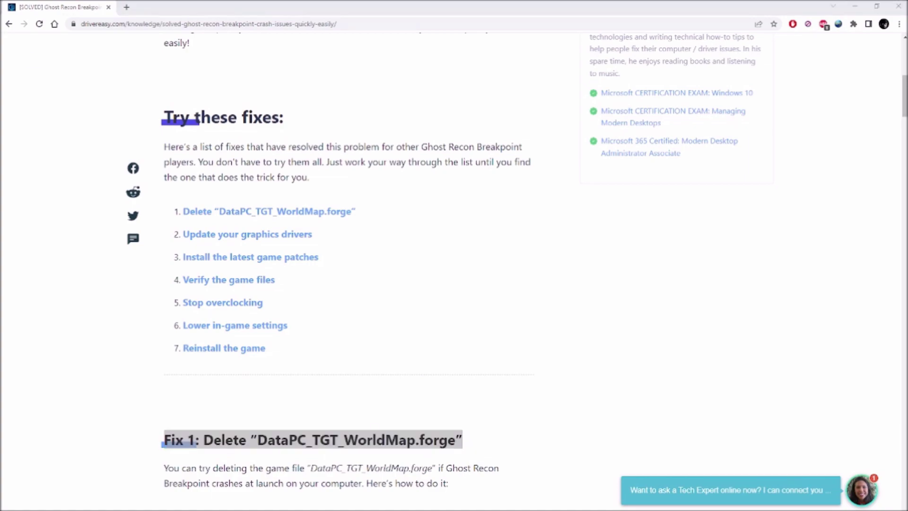
pyautogui.click(55, 189)
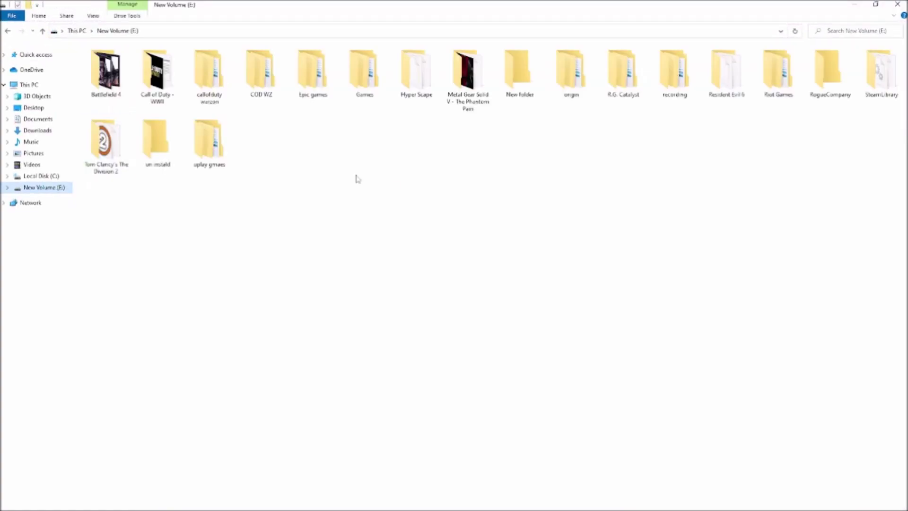
# Browse the files in E: uplay gmaes > Ghost Recon Breakpoint, then return to This PC.
pyautogui.doubleClick(203, 163)
pyautogui.click(115, 89)
pyautogui.doubleClick(114, 88)
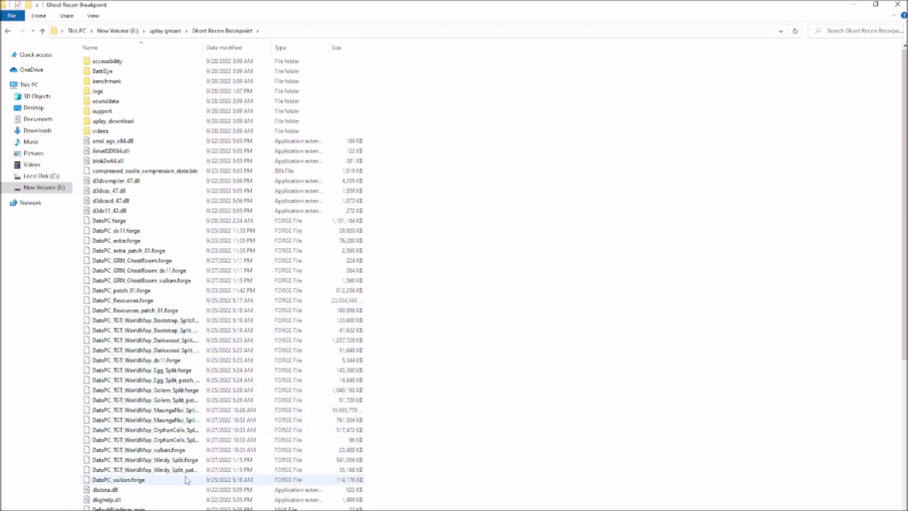
pyautogui.scroll(-3, 456, 284)
pyautogui.scroll(-2, 454, 282)
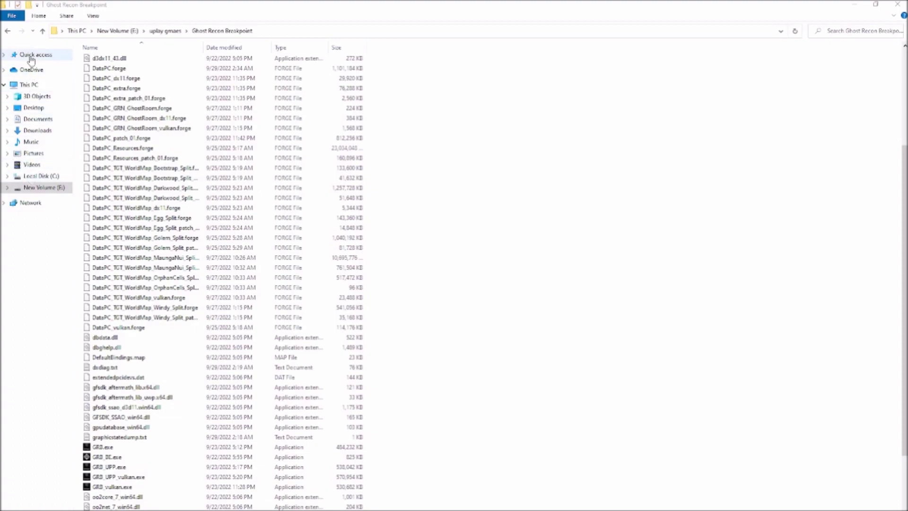
pyautogui.click(31, 87)
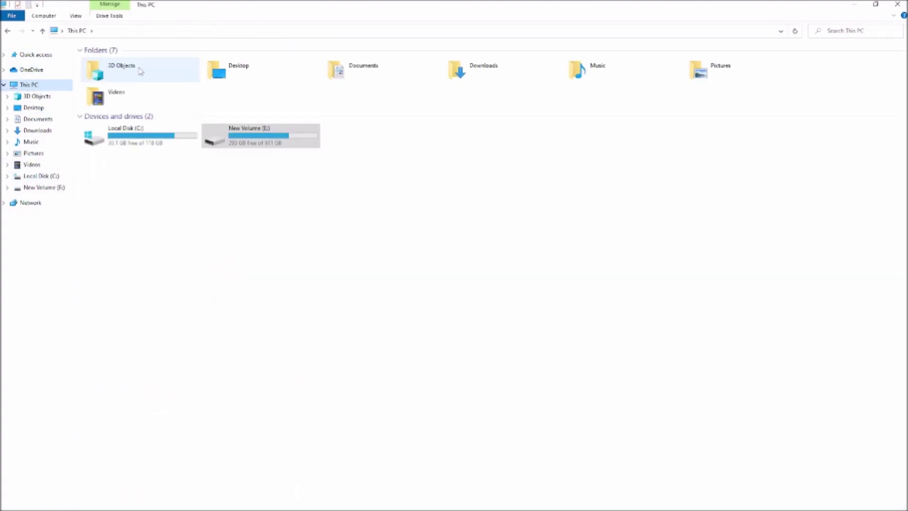
# Delete the cache folder in C:\Program Files (x86)\Ubisoft\Ubisoft Game Launcher.
pyautogui.doubleClick(146, 128)
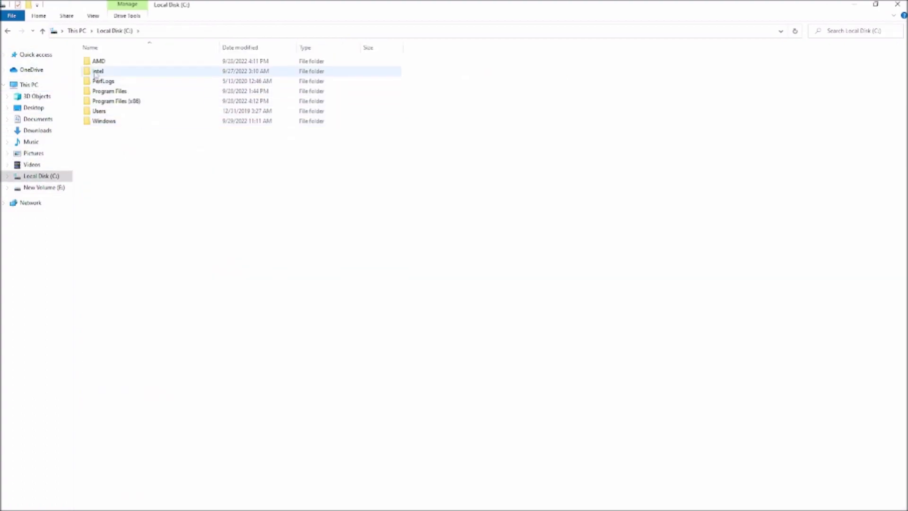
pyautogui.doubleClick(105, 101)
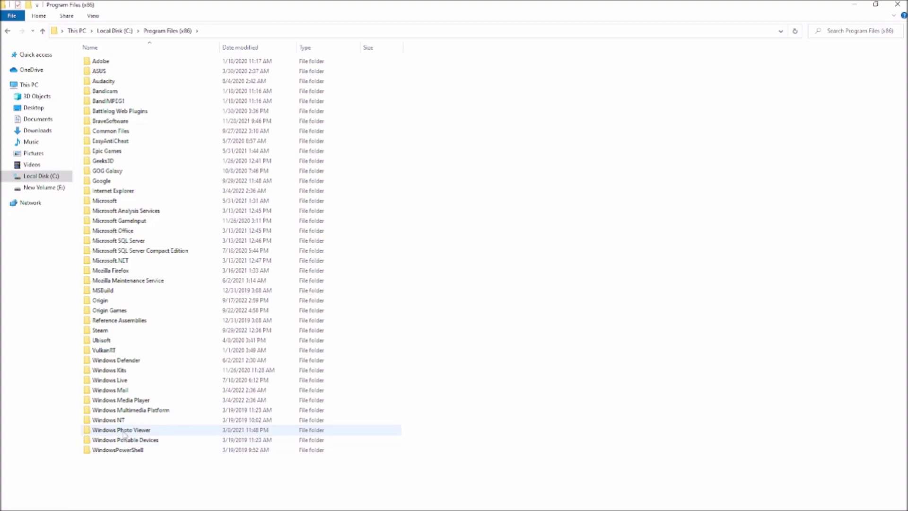
pyautogui.doubleClick(106, 341)
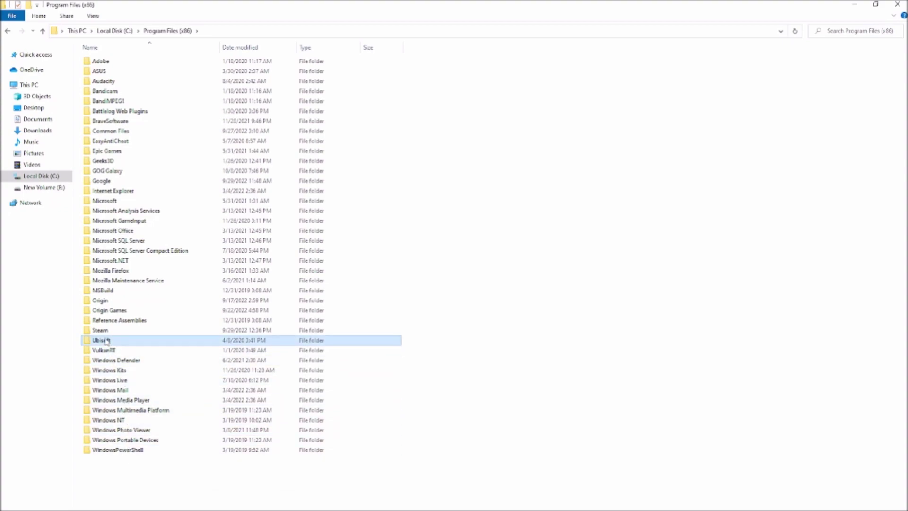
pyautogui.doubleClick(118, 61)
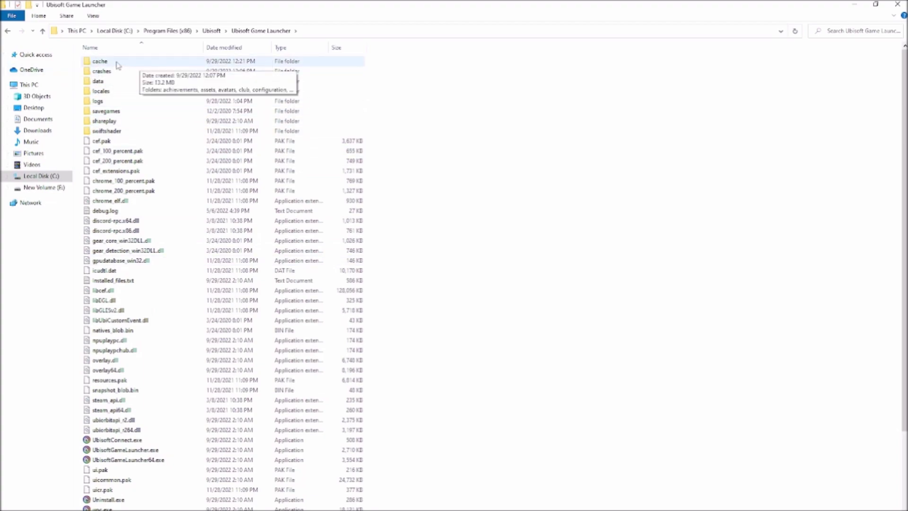
pyautogui.rightClick(191, 69)
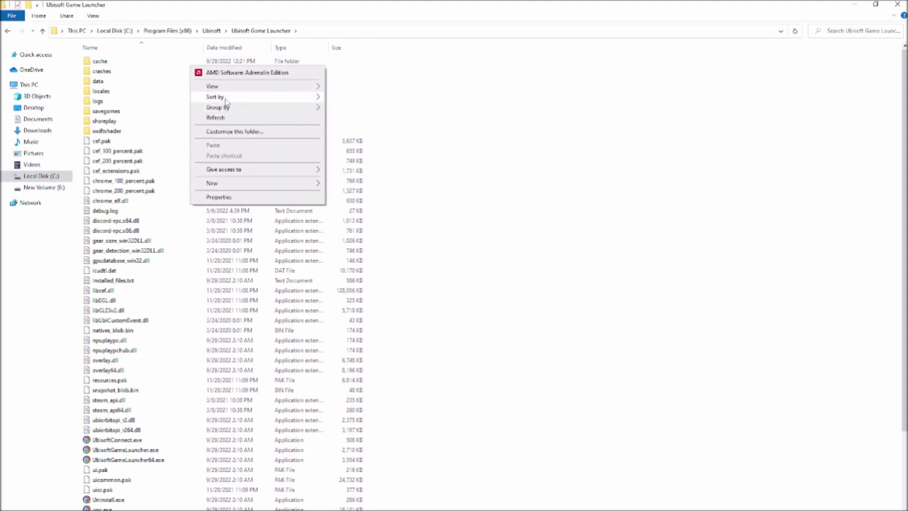
pyautogui.click(149, 63)
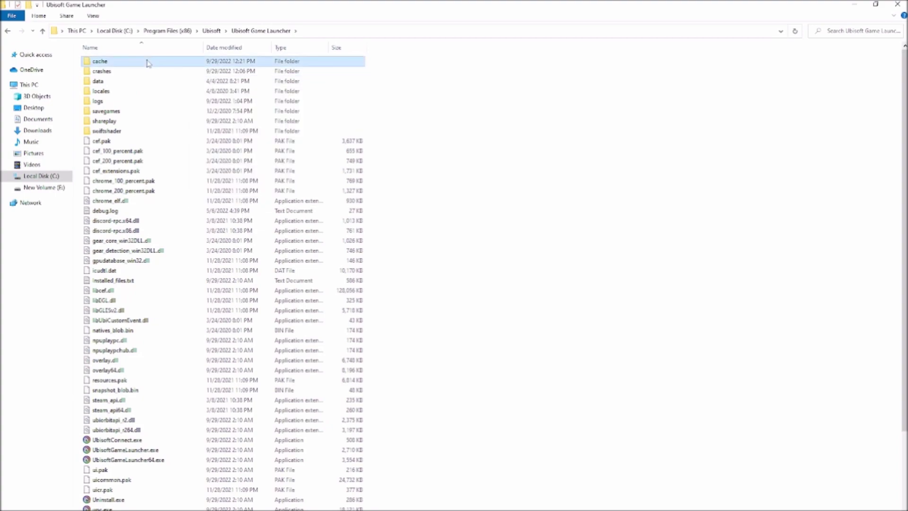
pyautogui.rightClick(148, 63)
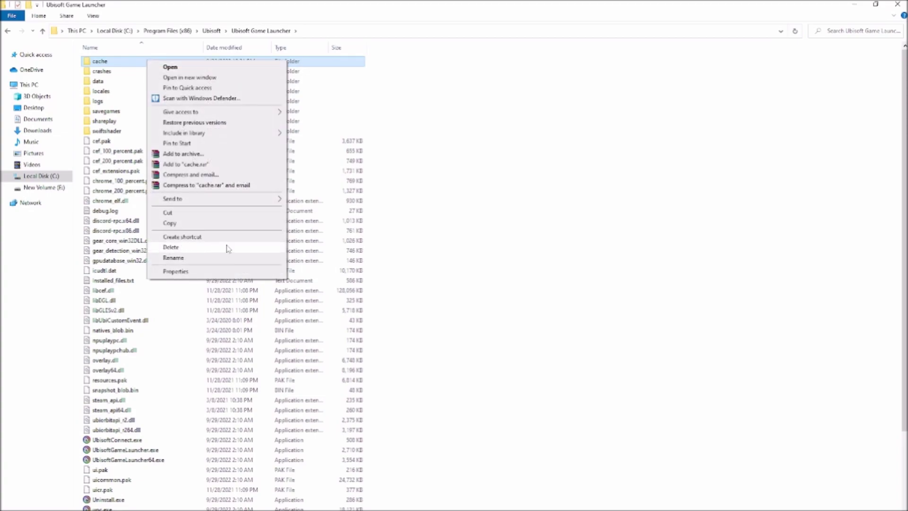
pyautogui.click(227, 247)
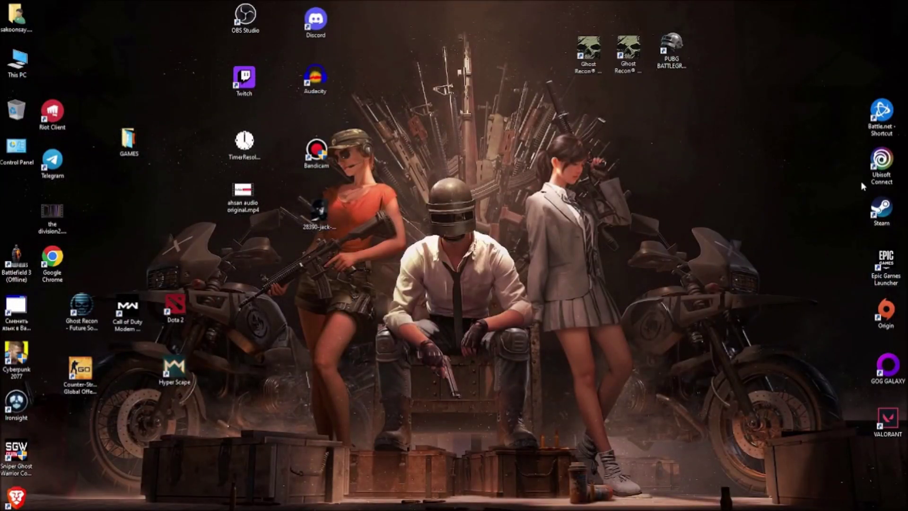
# Launch Ubisoft Connect from its desktop shortcut so it opens on the News page.
pyautogui.doubleClick(880, 163)
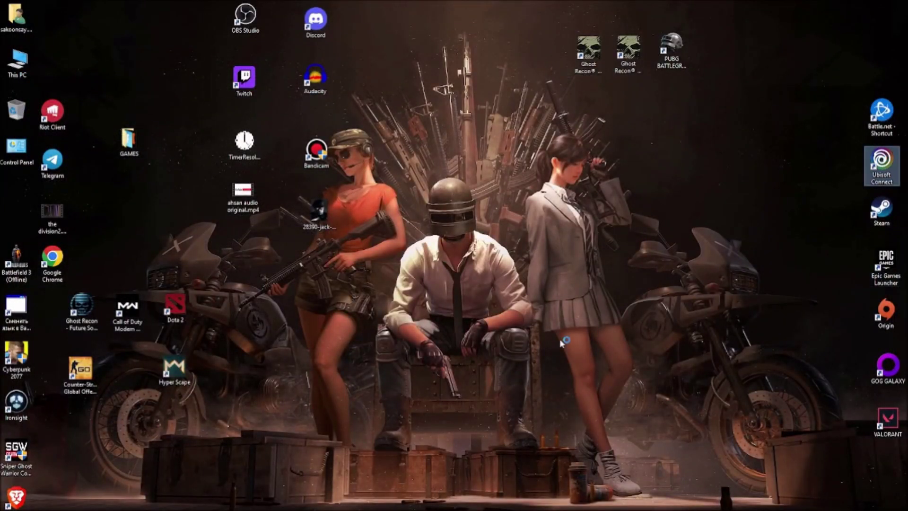
pyautogui.click(526, 359)
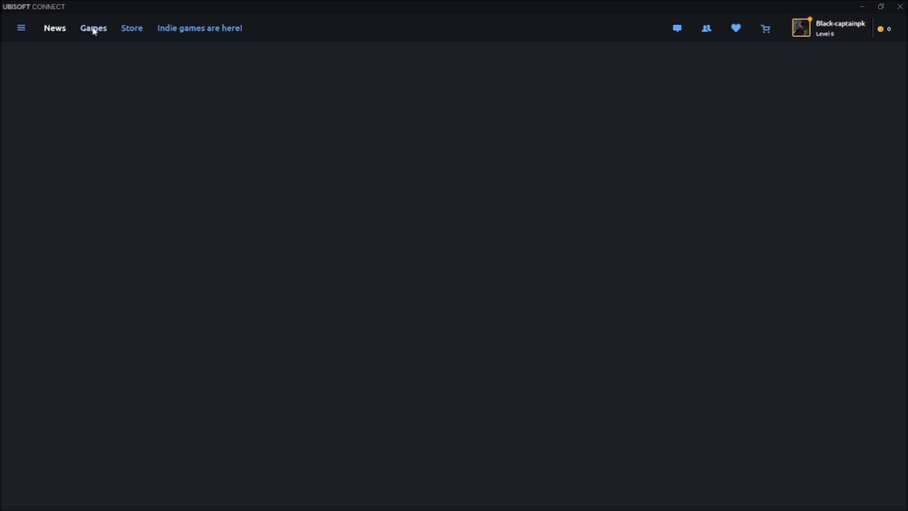
# Open the Games library, view Ghost Recon Breakpoint's overview page, then return to the library.
pyautogui.click(94, 29)
pyautogui.click(63, 30)
pyautogui.click(95, 31)
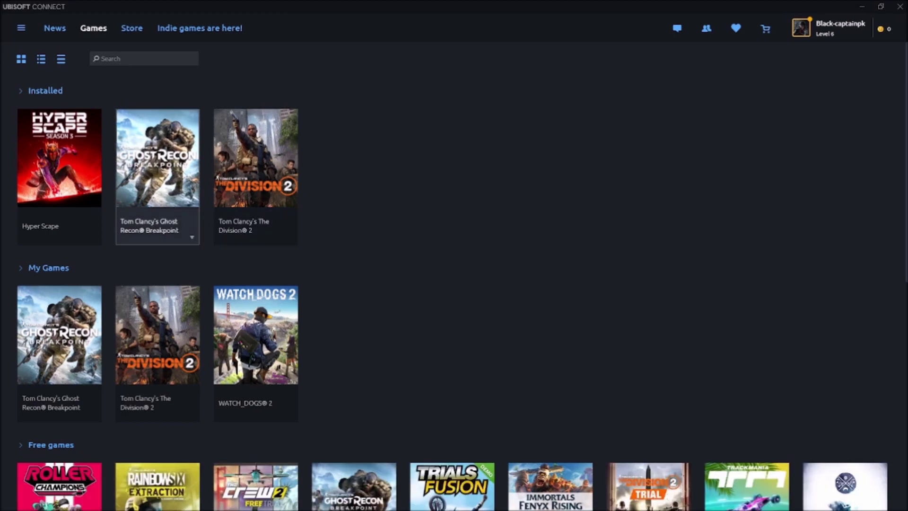
pyautogui.click(172, 166)
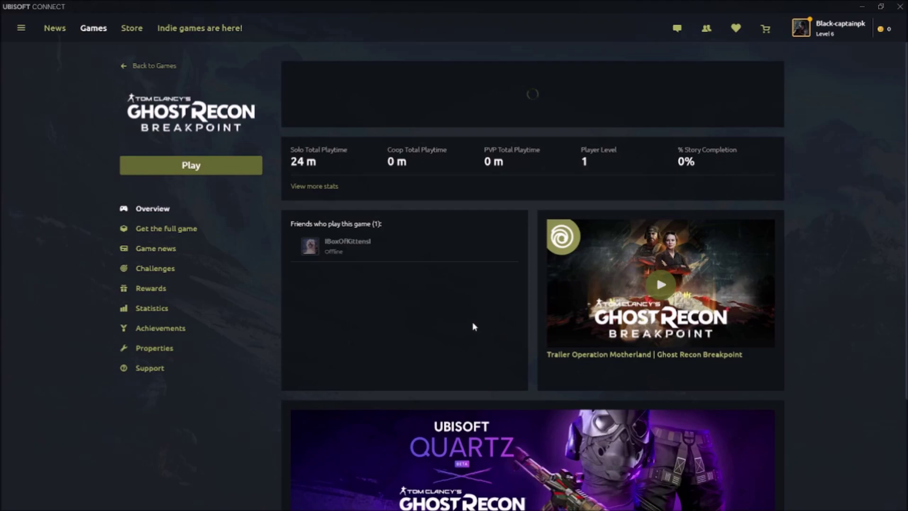
pyautogui.scroll(-3, 474, 326)
pyautogui.scroll(3, 407, 233)
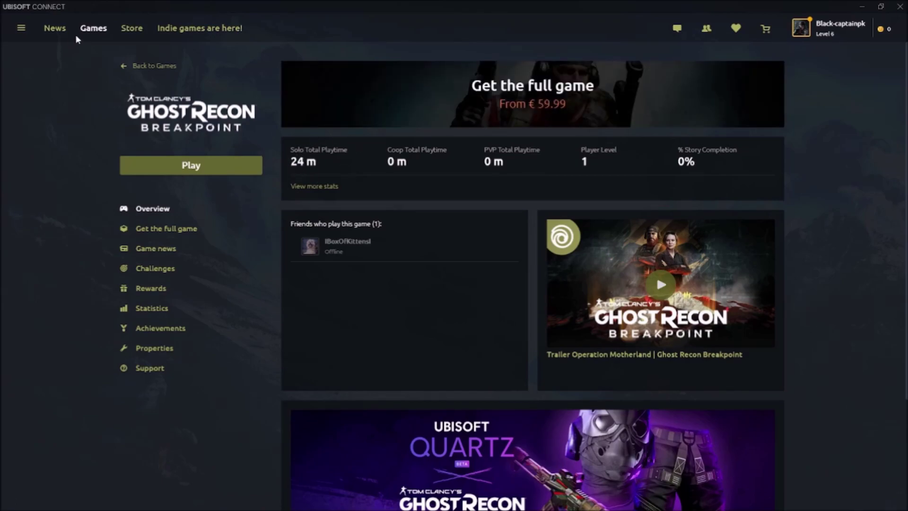
pyautogui.click(95, 28)
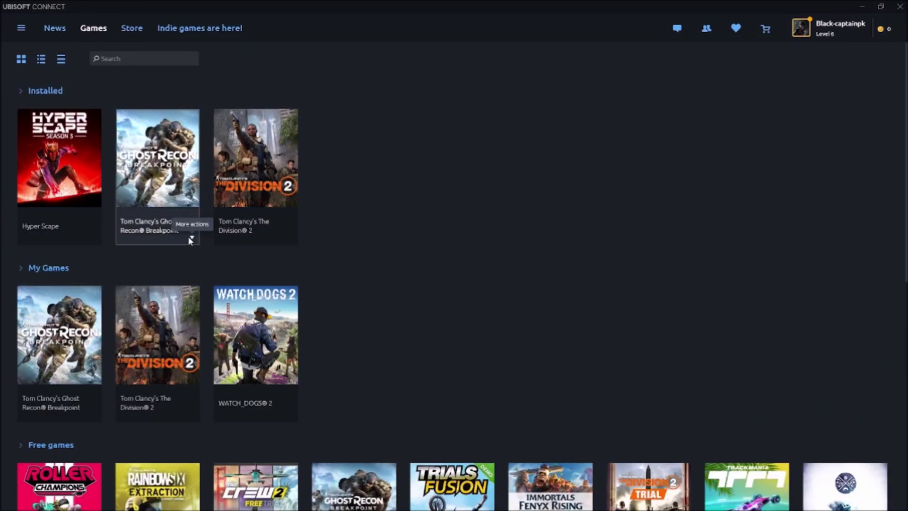
# Run Verify files on the installed Ghost Recon Breakpoint tile from its More actions menu.
pyautogui.click(192, 240)
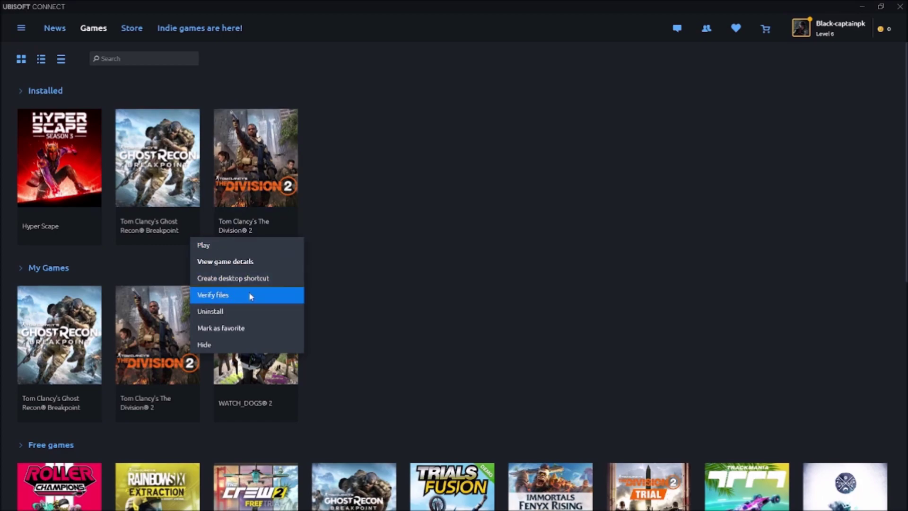
pyautogui.click(238, 245)
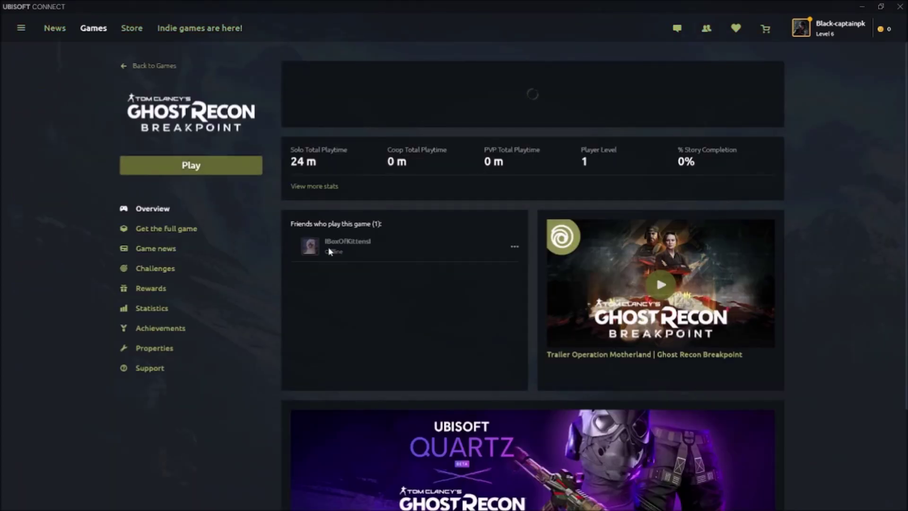
# Launch Ghost Recon Breakpoint from the Play button's version list and minimize Ubisoft Connect.
pyautogui.click(218, 162)
pyautogui.click(199, 183)
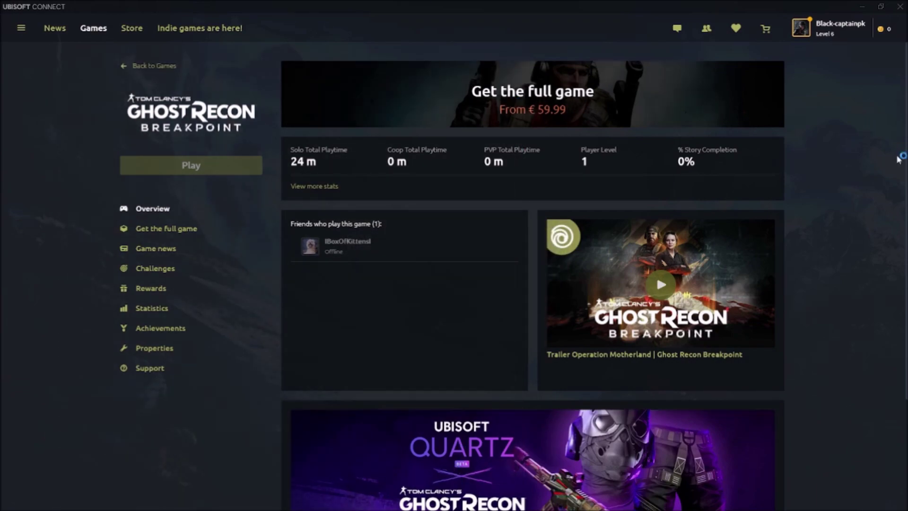
pyautogui.click(863, 7)
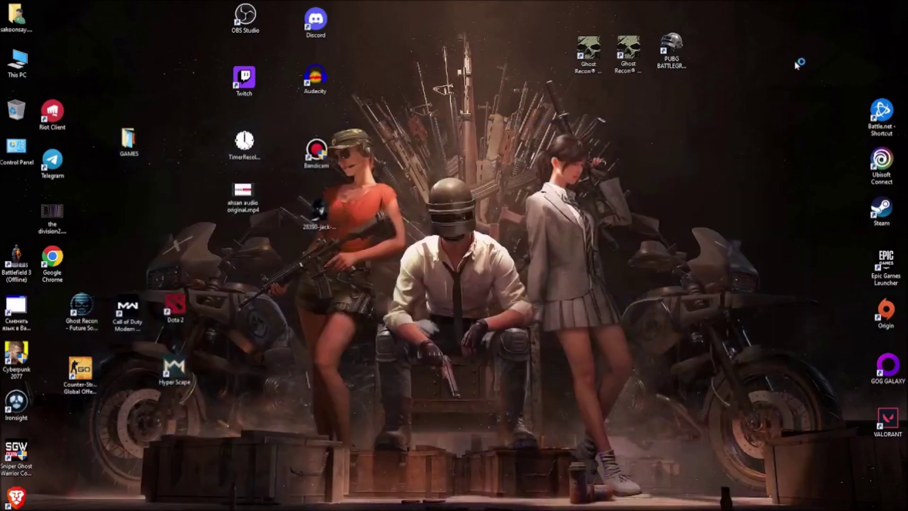
# Refresh the desktop while the Ghost Recon Breakpoint splash screen loads.
pyautogui.rightClick(564, 269)
pyautogui.click(572, 309)
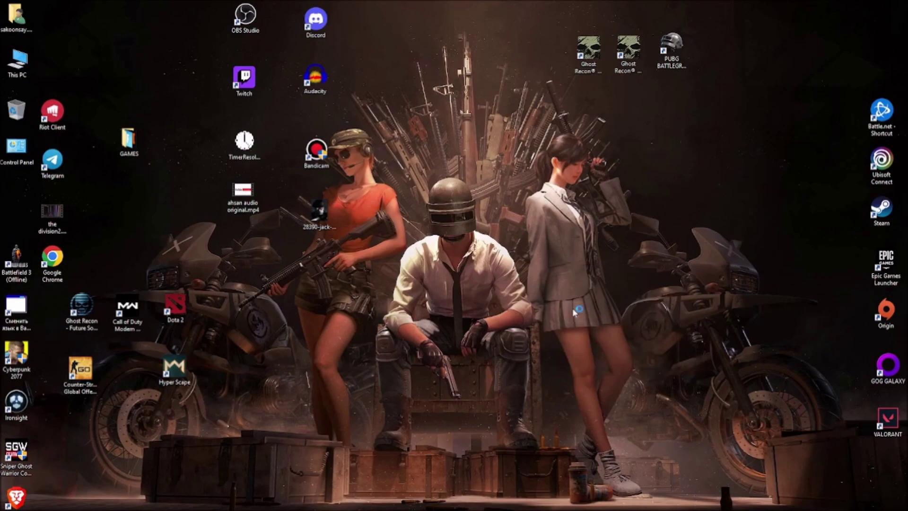